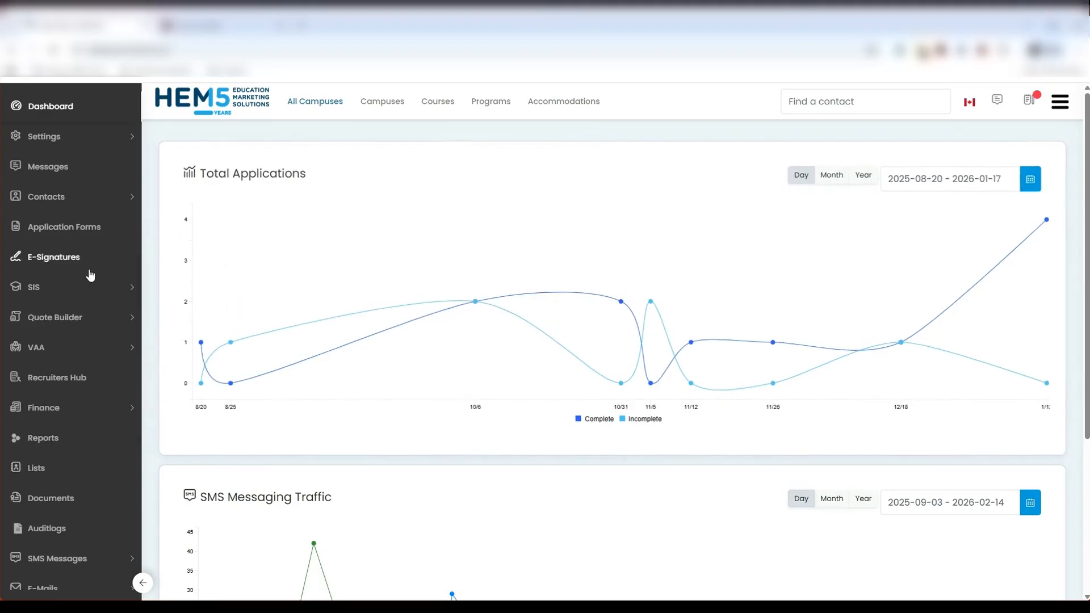
Step: Open the list of email templates and start adding a new email template
{"action": "scroll", "coordinate": [73, 292], "scroll_direction": "down", "scroll_amount": 1}
{"action": "left_click", "coordinate": [54, 544]}
{"action": "scroll", "coordinate": [54, 546], "scroll_direction": "down", "scroll_amount": 2}
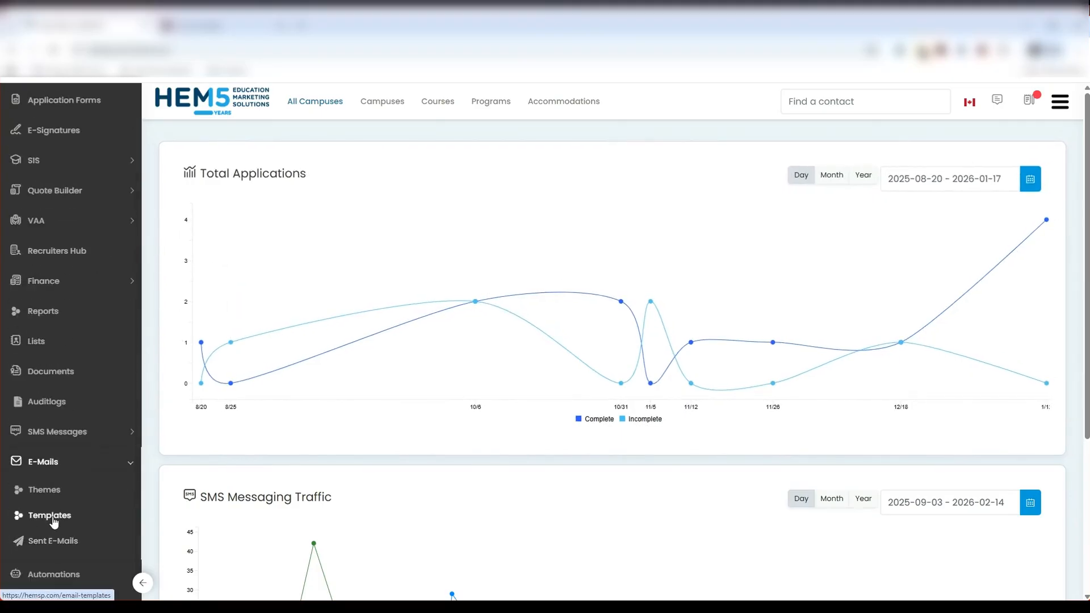
{"action": "left_click", "coordinate": [50, 516]}
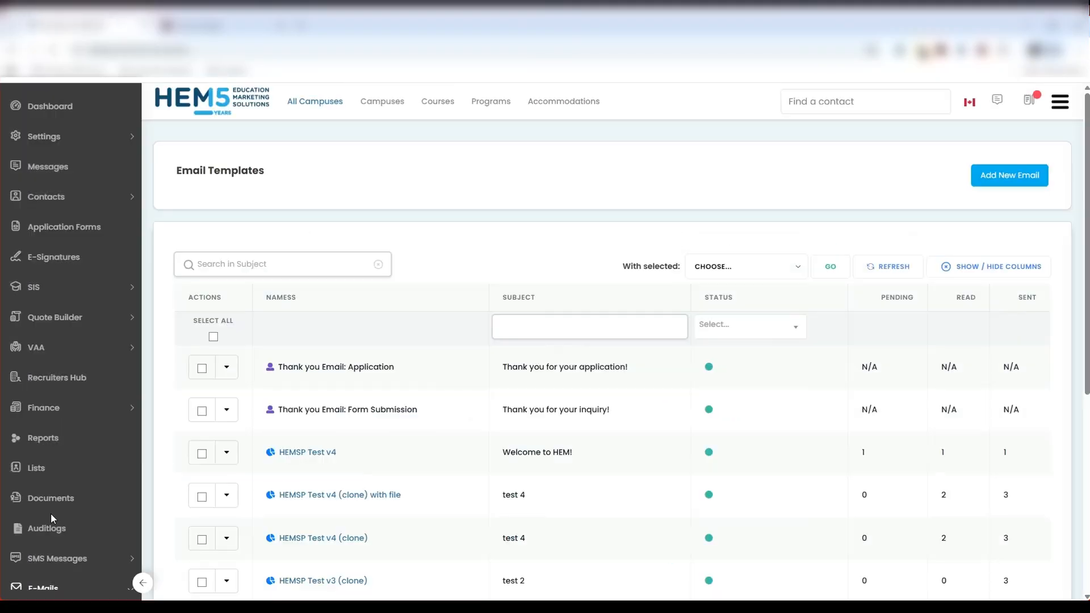
{"action": "left_click", "coordinate": [1008, 180]}
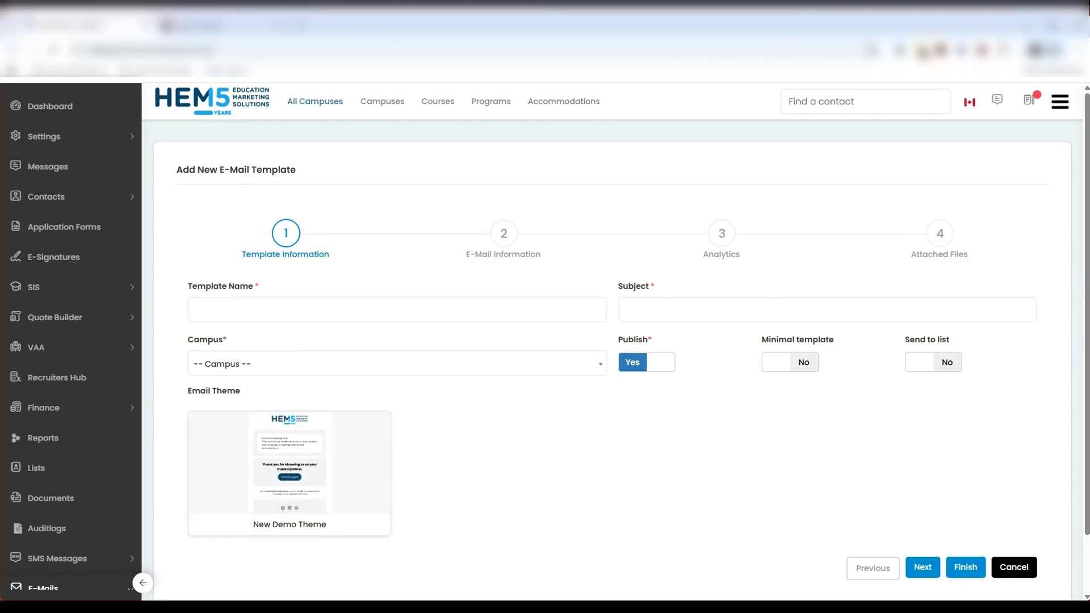
Step: Name the template Campus Tour, enter the subject "You are invited to our campus!" and assign it to the Toronto campus
{"action": "type", "text": "Campus Tour"}
{"action": "left_click", "coordinate": [671, 308]}
{"action": "type", "text": "You are invited to our campus!"}
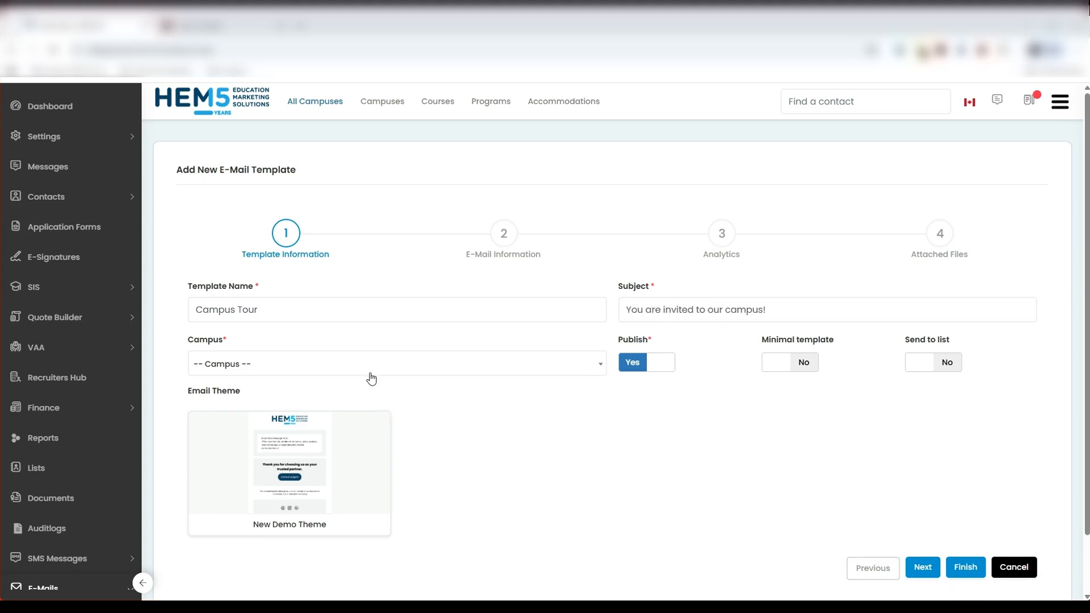
{"action": "left_click", "coordinate": [367, 370]}
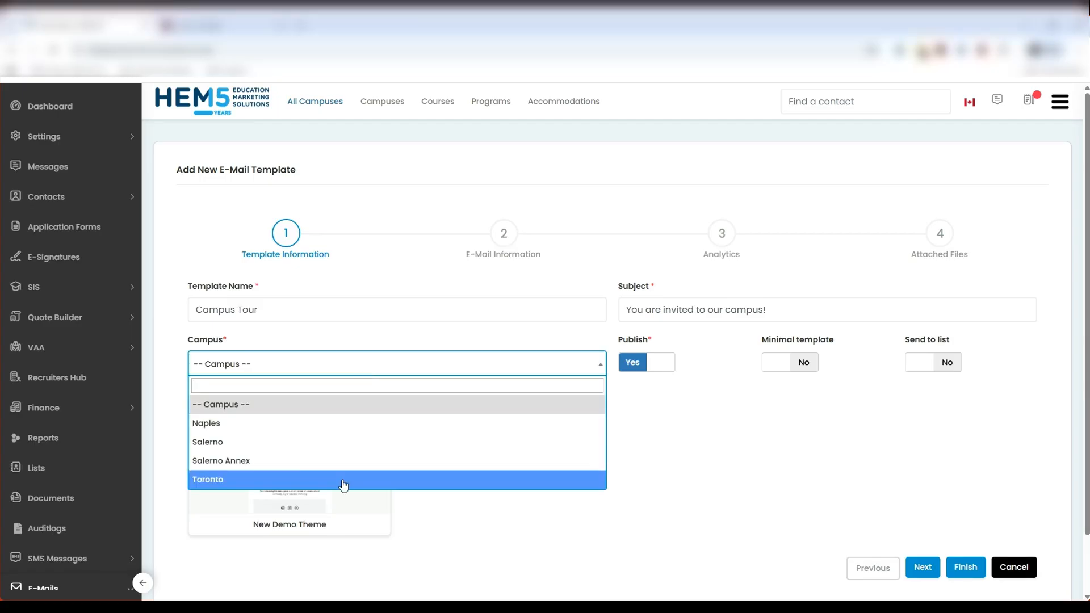
{"action": "left_click", "coordinate": [343, 481]}
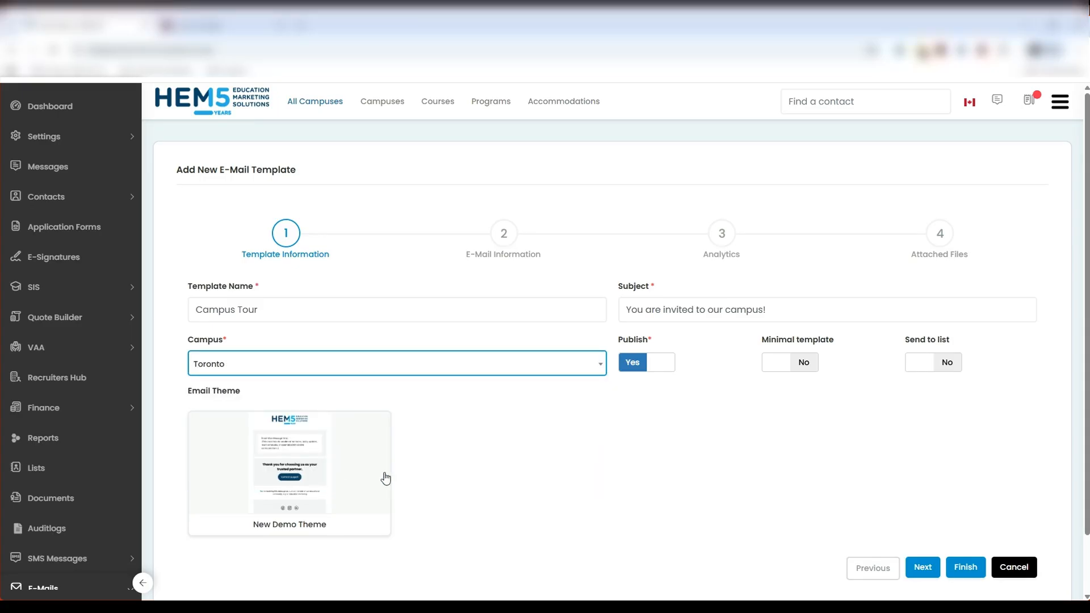
Step: Set Publish to Yes and apply the New Demo Theme, completing the template information stage
{"action": "left_click", "coordinate": [662, 372]}
{"action": "left_click", "coordinate": [663, 371]}
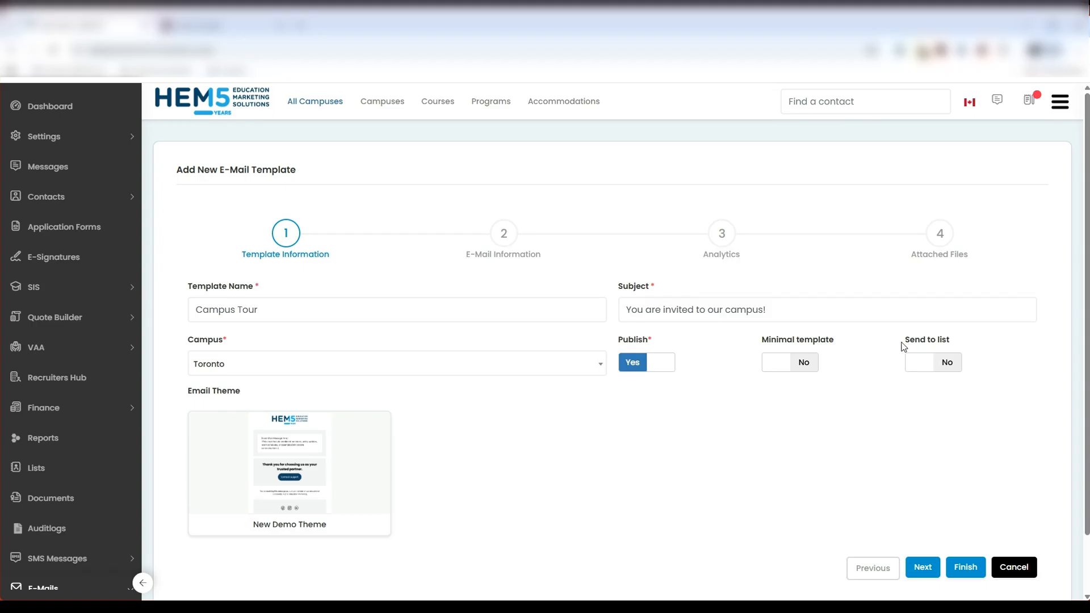
{"action": "left_click", "coordinate": [300, 473]}
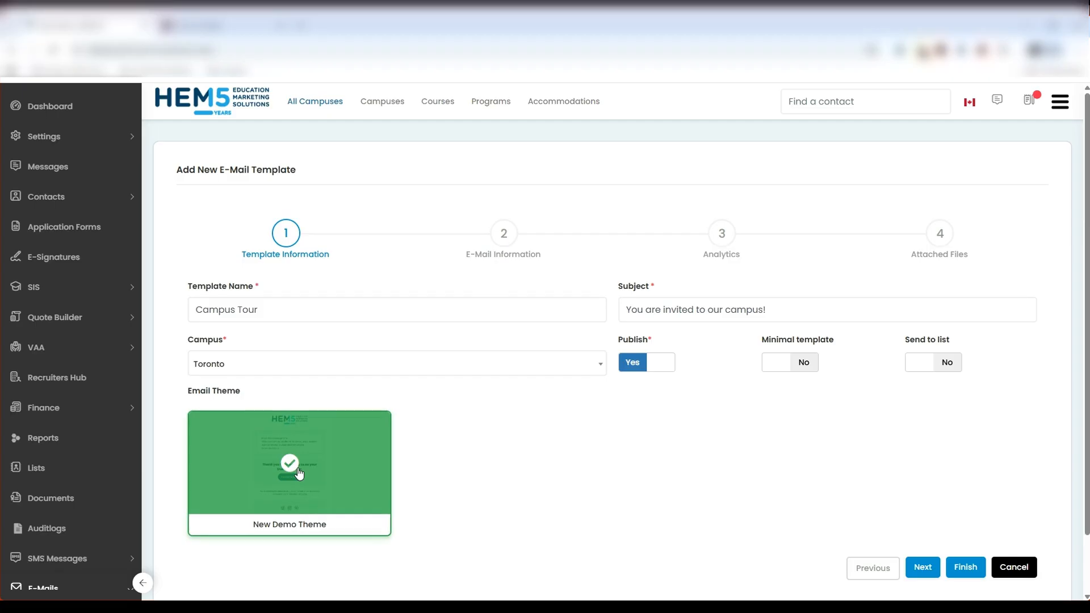
{"action": "scroll", "coordinate": [299, 473], "scroll_direction": "down", "scroll_amount": 1}
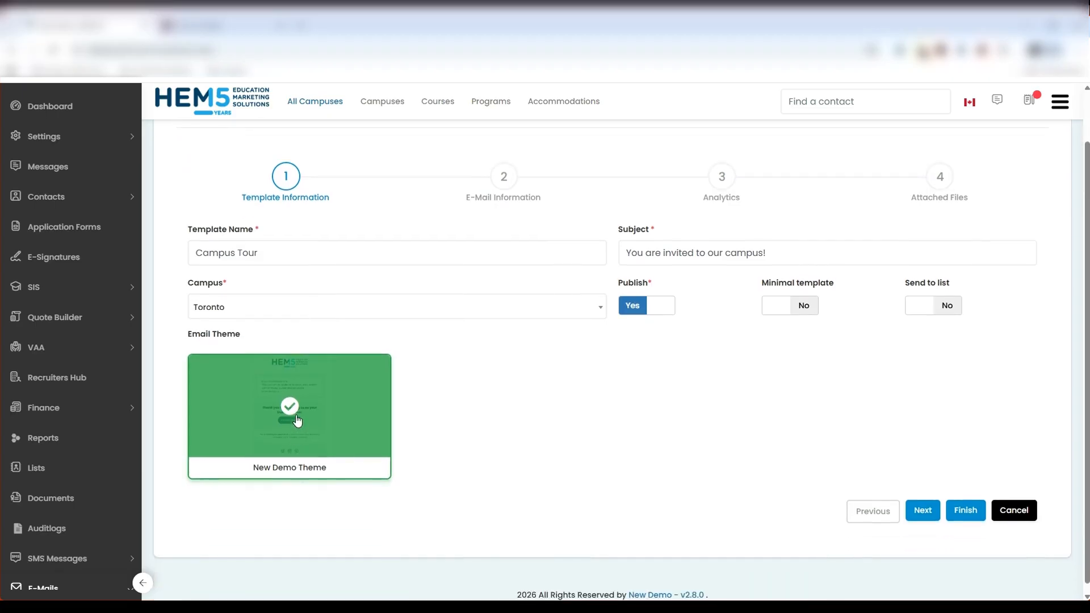
{"action": "left_click", "coordinate": [923, 511]}
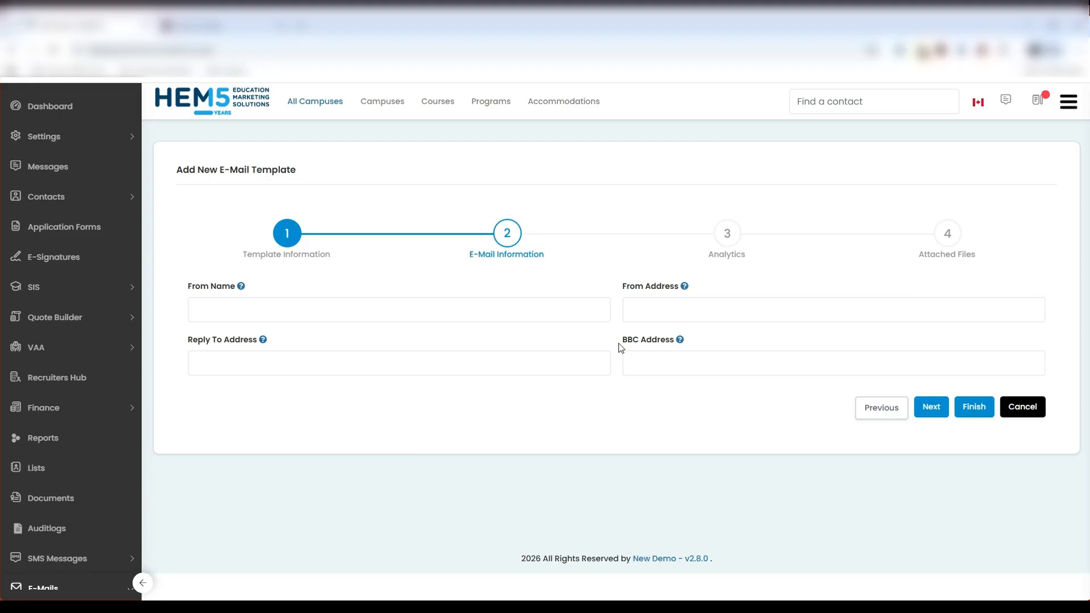
Step: Skip the e-mail information and analytics fields, attach Campus Schedule.png and finish the template setup
{"action": "left_click", "coordinate": [932, 406]}
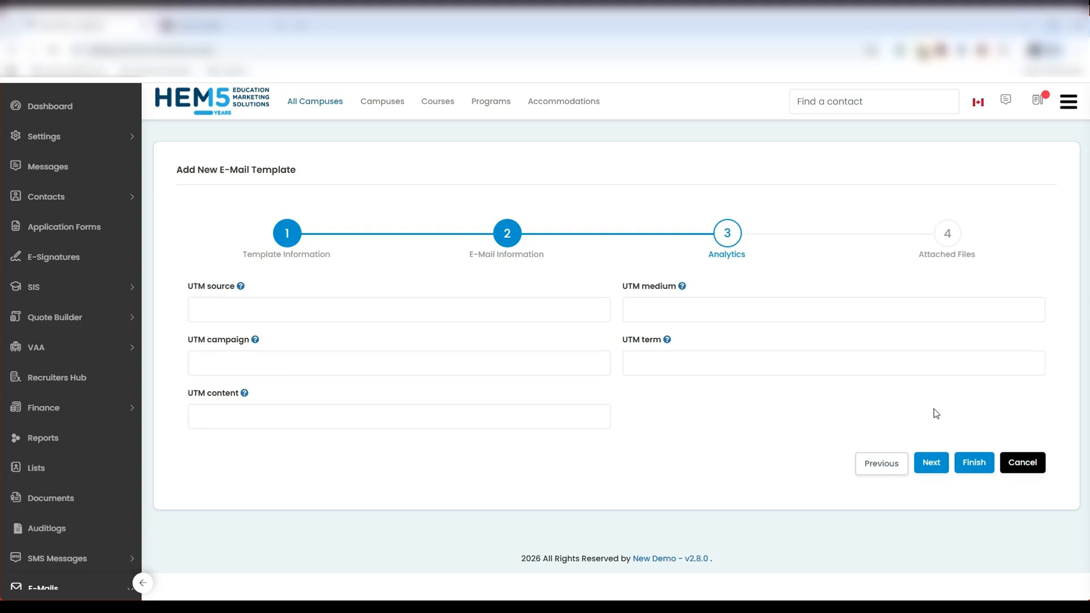
{"action": "left_click", "coordinate": [931, 463]}
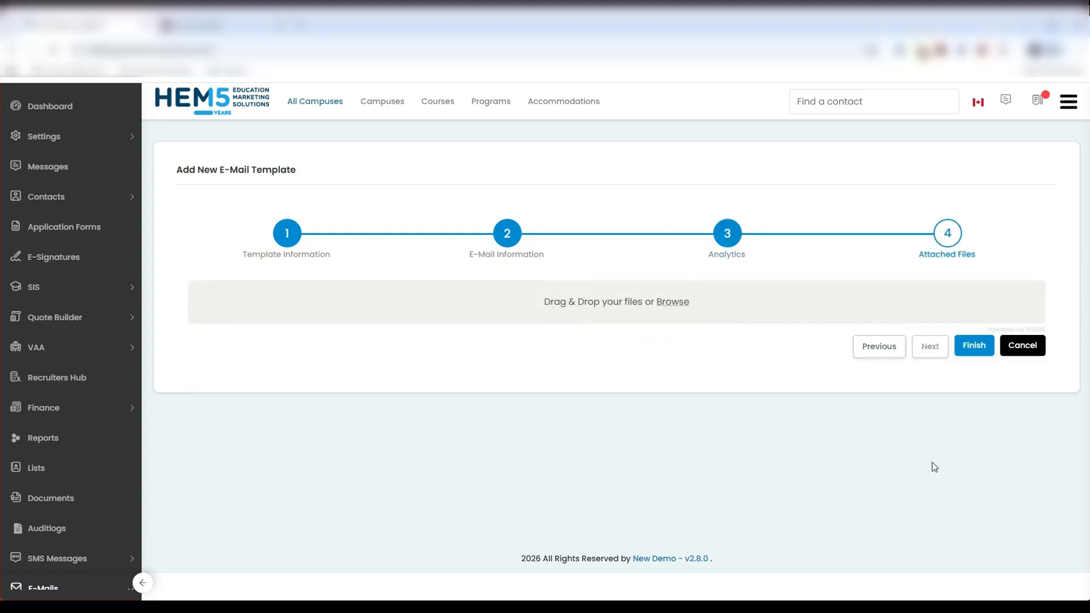
{"action": "left_click", "coordinate": [676, 306]}
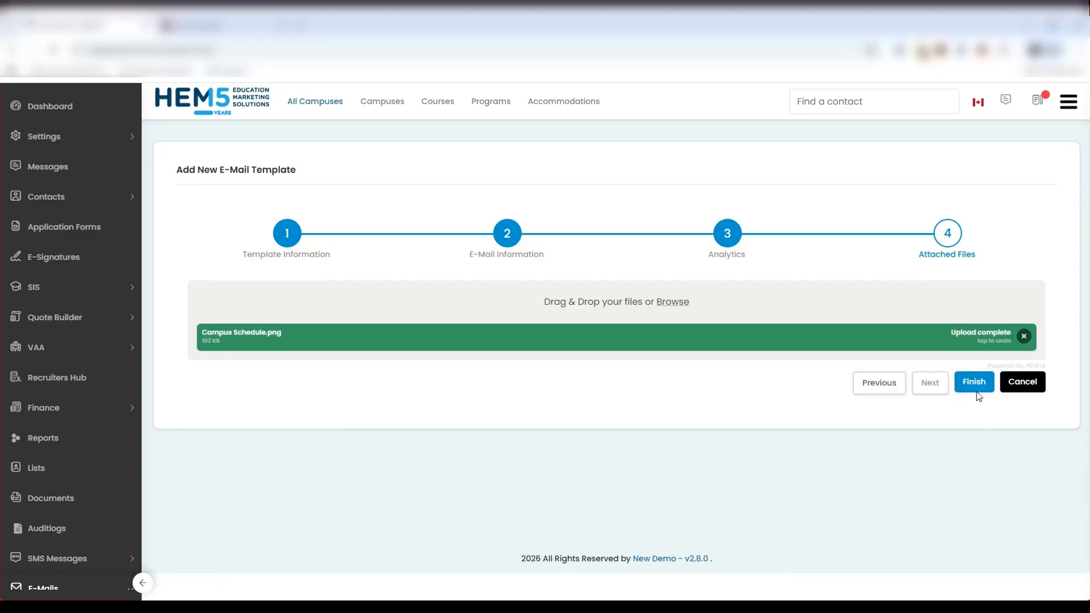
{"action": "left_click", "coordinate": [974, 383]}
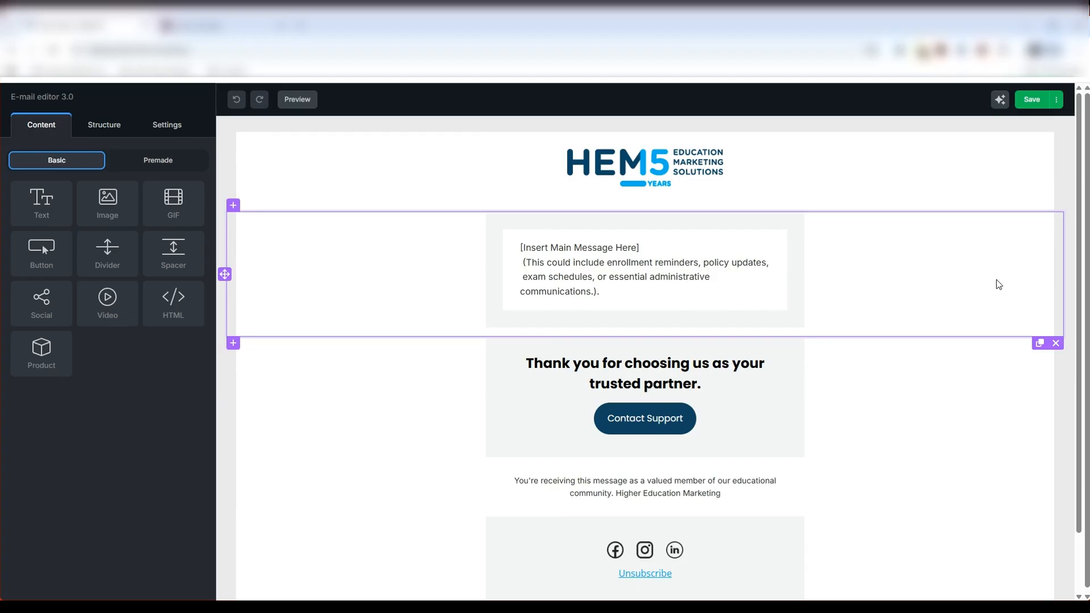
Step: Look through the merge tag categories available for the main message text block
{"action": "left_click", "coordinate": [722, 254]}
{"action": "left_click", "coordinate": [726, 201]}
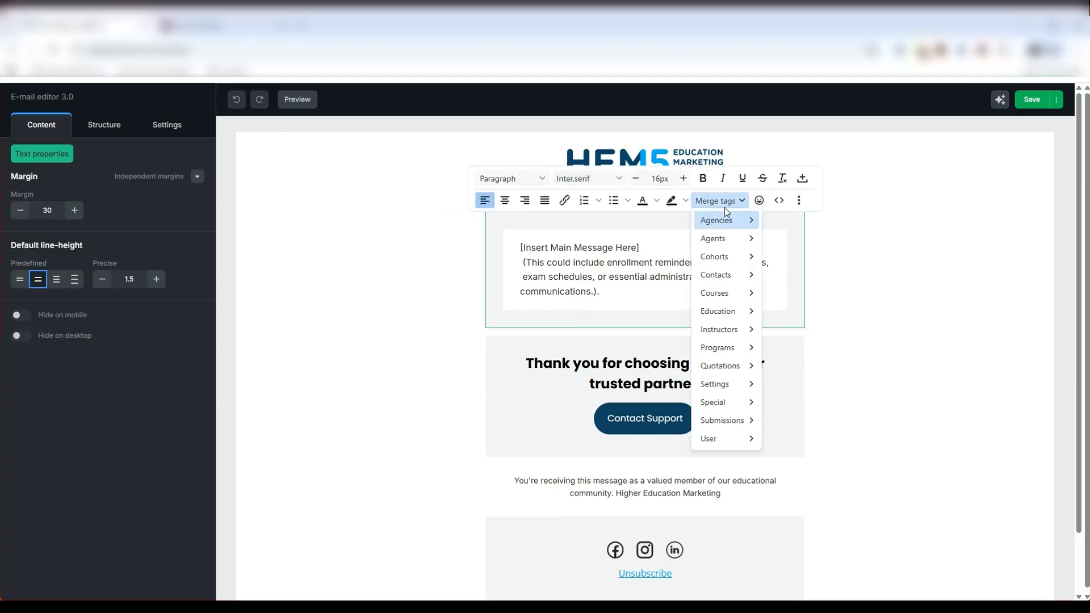
{"action": "left_click", "coordinate": [669, 247]}
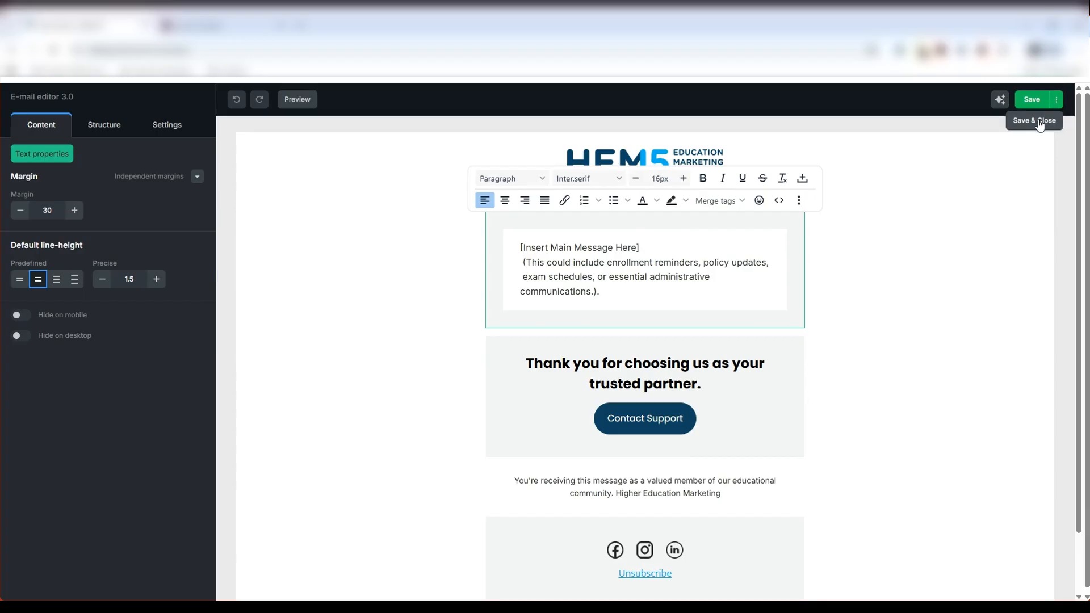
Step: Save and close the email design, and open the available actions for the Campus Tour template
{"action": "left_click", "coordinate": [1041, 126]}
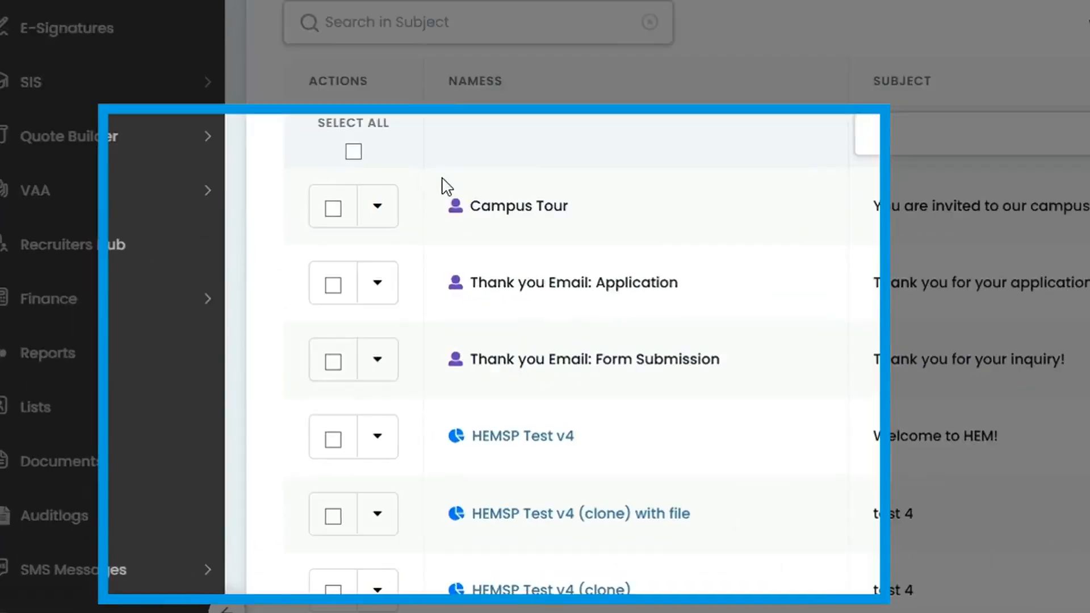
{"action": "left_click", "coordinate": [381, 207]}
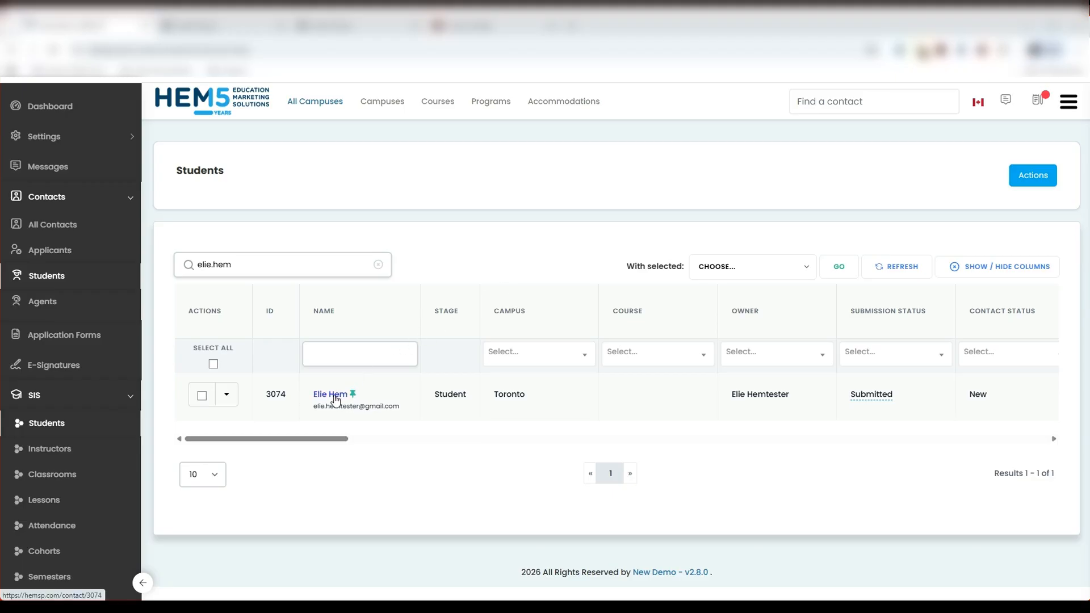
Step: Open the found student's profile and start sending an e-mail to that student
{"action": "left_click", "coordinate": [334, 397]}
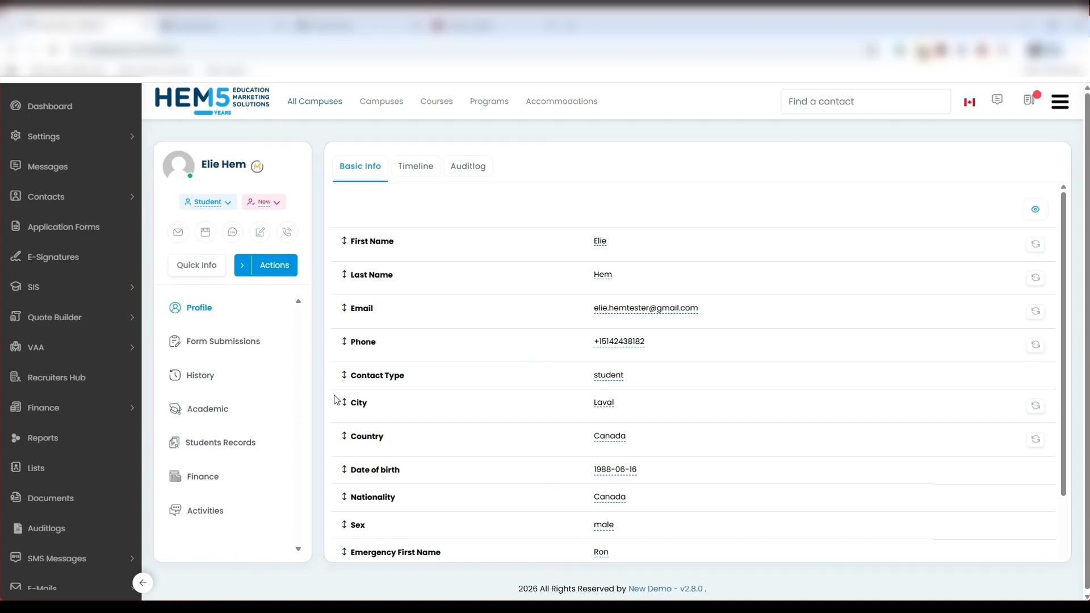
{"action": "left_click", "coordinate": [276, 271]}
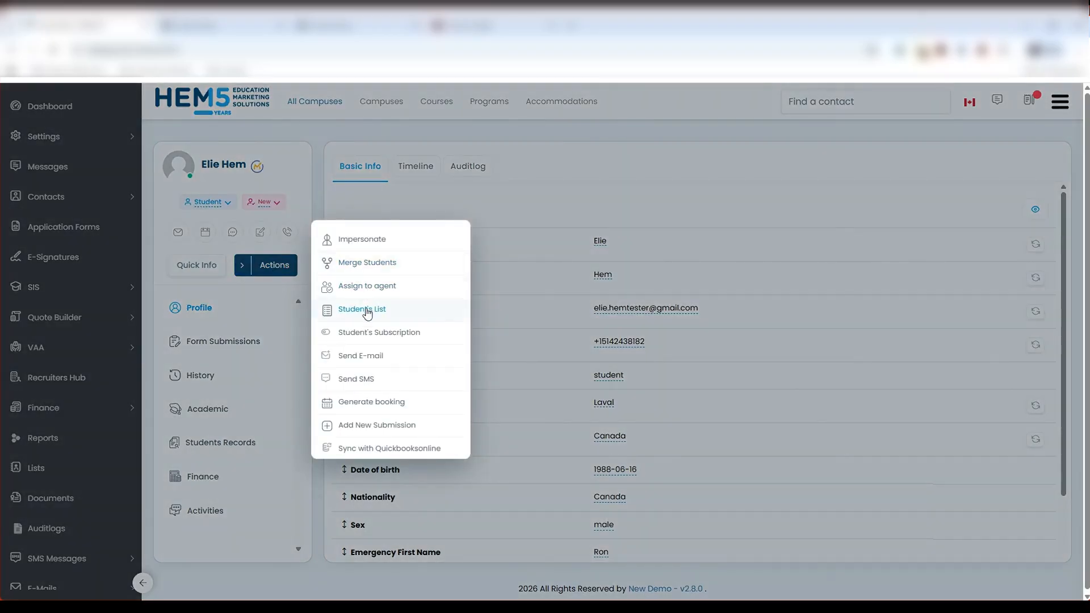
{"action": "left_click", "coordinate": [369, 361]}
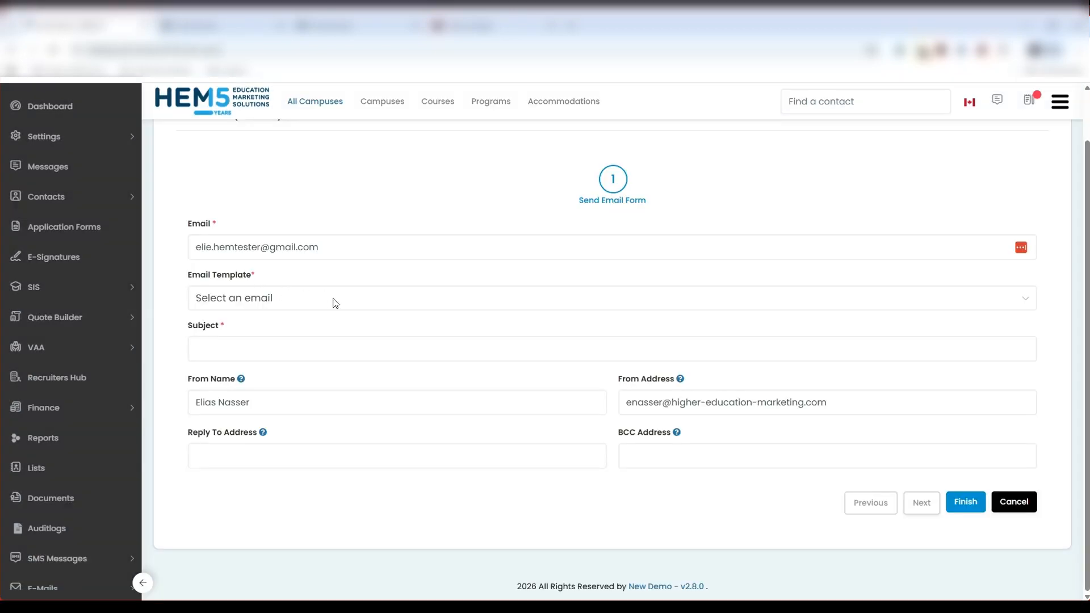
Step: Choose Simple Text as the email template and view its blank email text area
{"action": "left_click", "coordinate": [335, 303]}
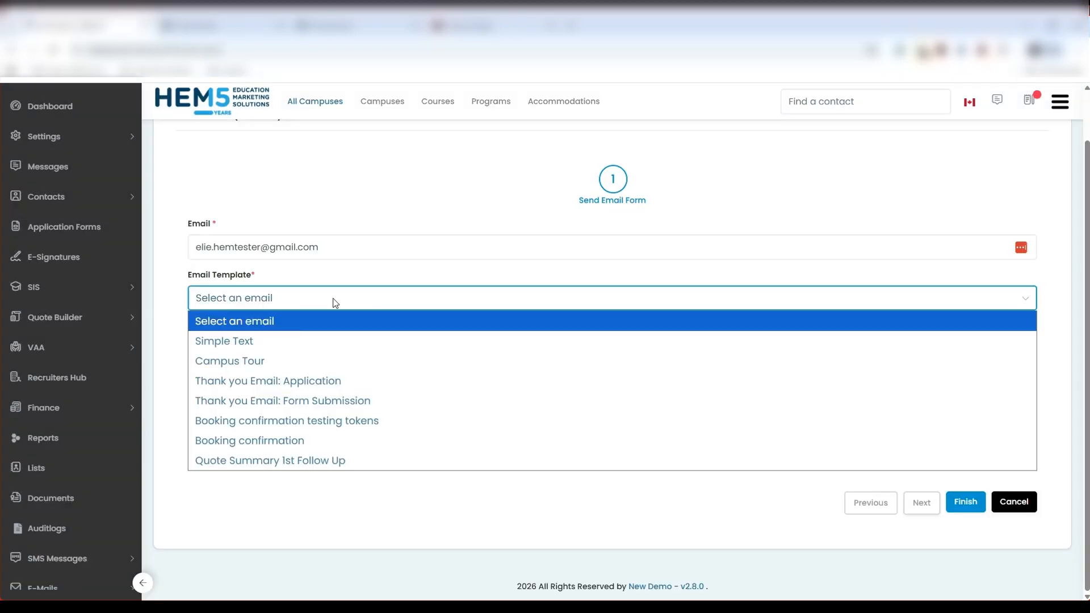
{"action": "left_click", "coordinate": [285, 341]}
{"action": "scroll", "coordinate": [340, 398], "scroll_direction": "down", "scroll_amount": 2}
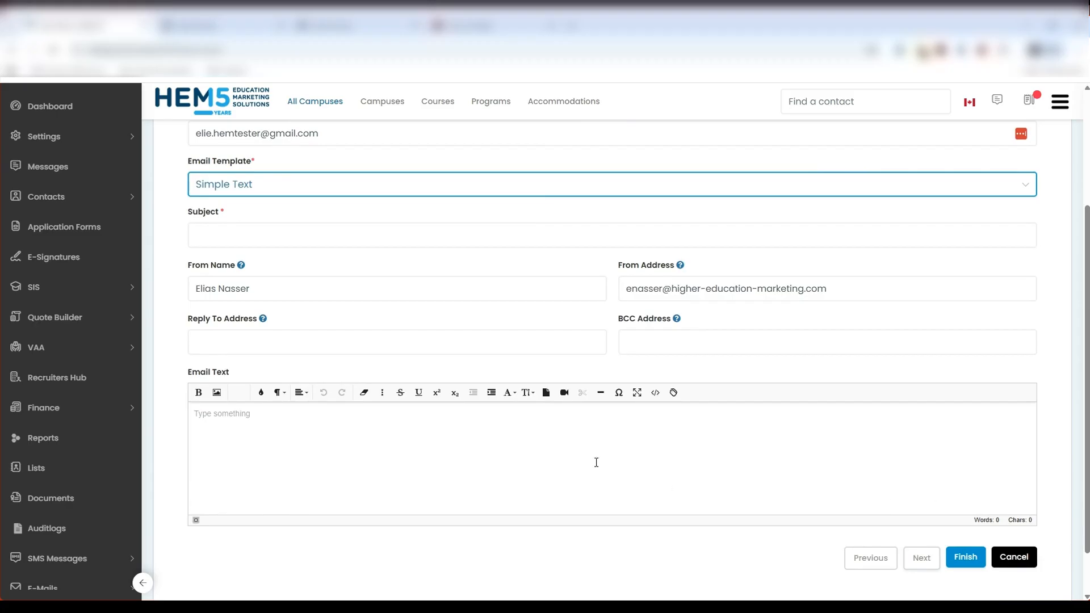
Step: Set the email template to Campus Tour and open its email preview in a separate tab
{"action": "left_click", "coordinate": [278, 182]}
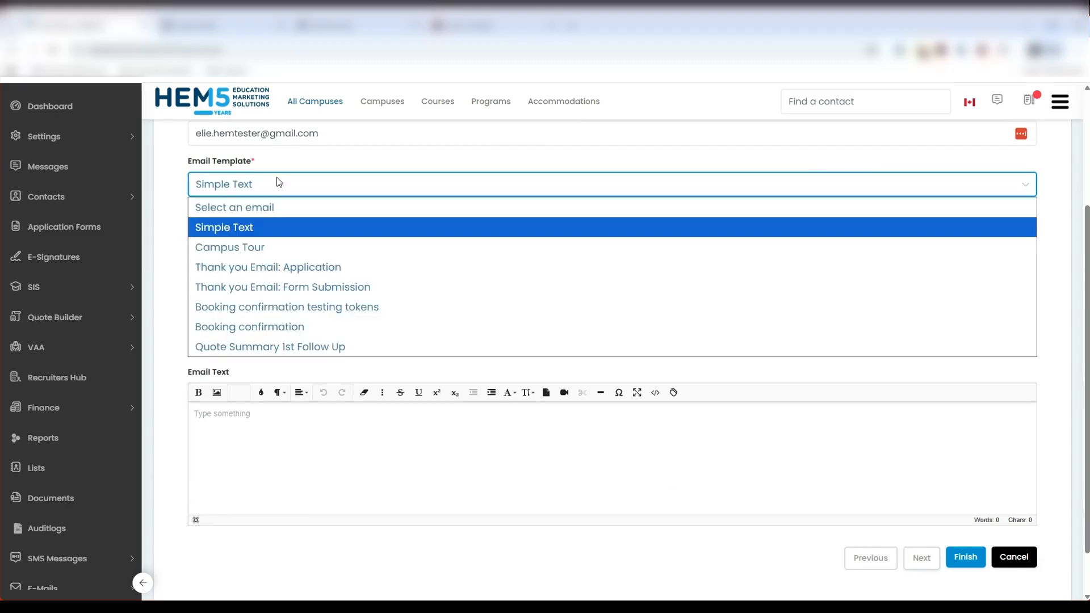
{"action": "left_click", "coordinate": [265, 247]}
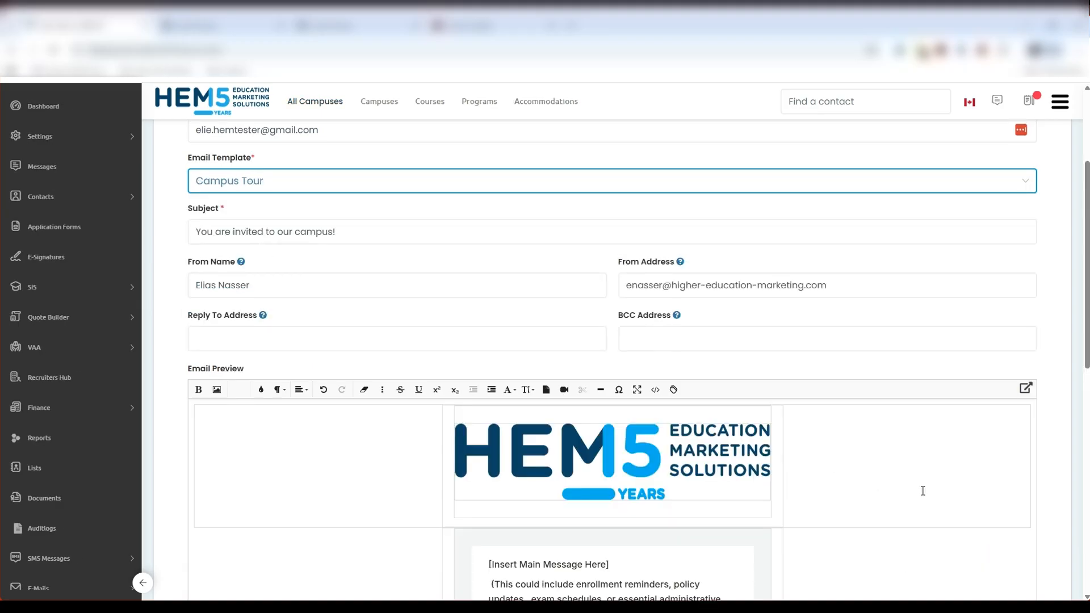
{"action": "left_click", "coordinate": [1025, 391]}
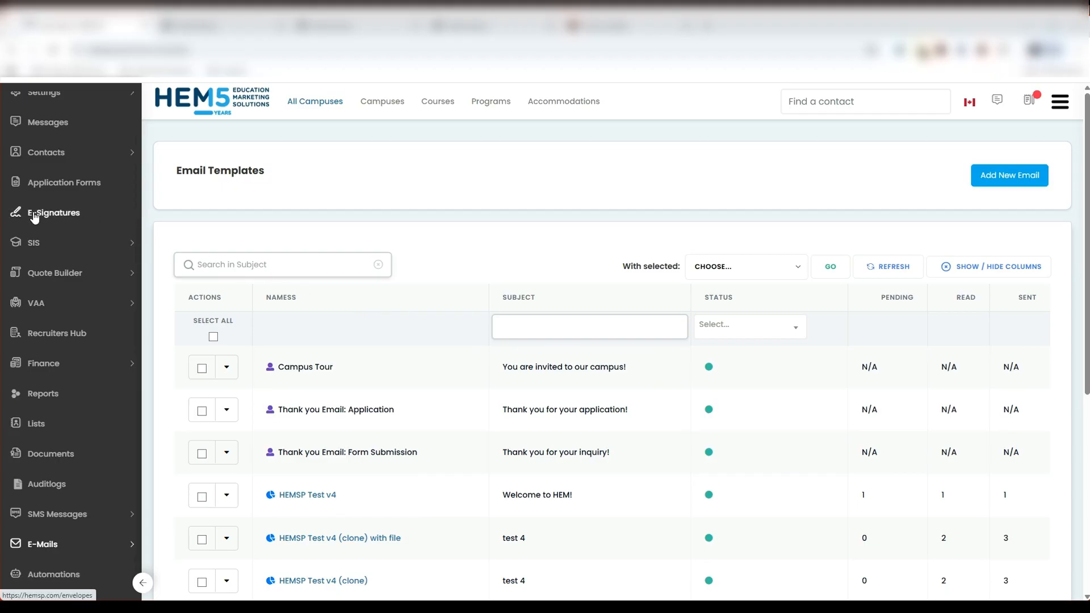
Step: Open the list of sent e-mails
{"action": "left_click", "coordinate": [47, 546]}
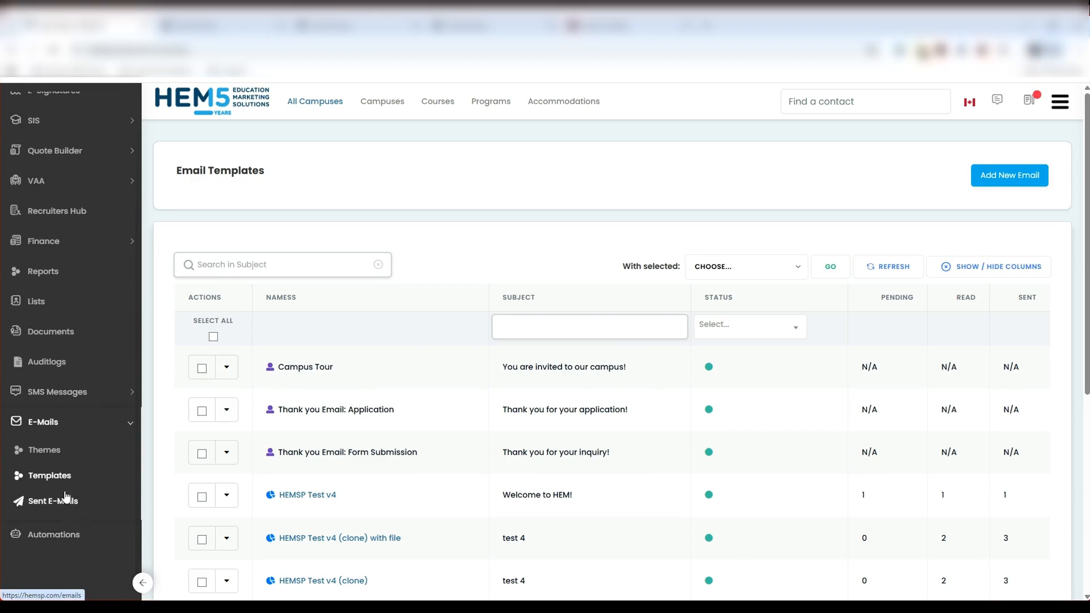
{"action": "left_click", "coordinate": [60, 503]}
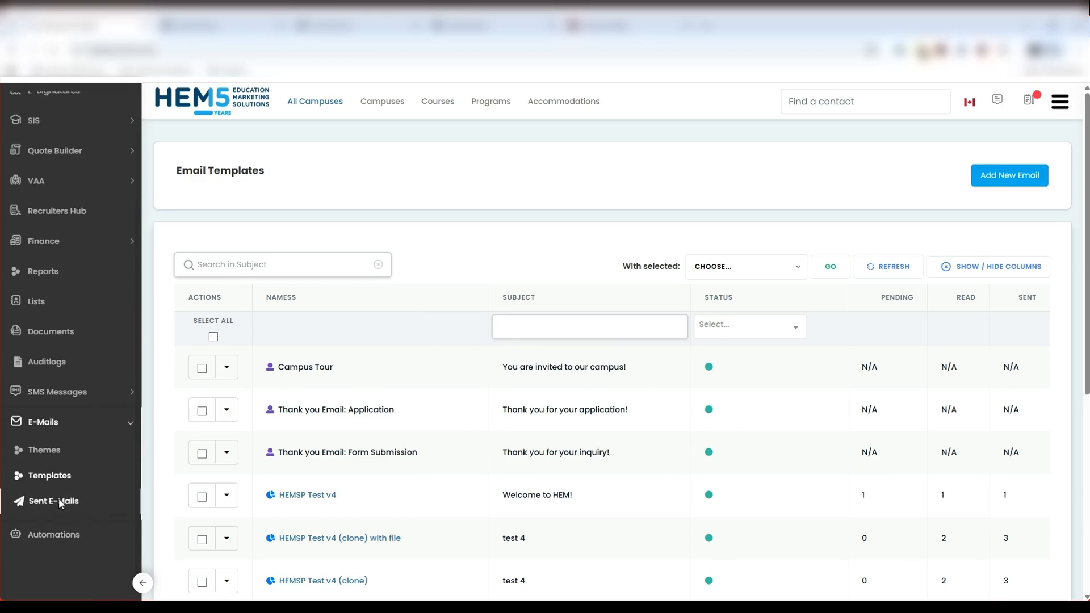